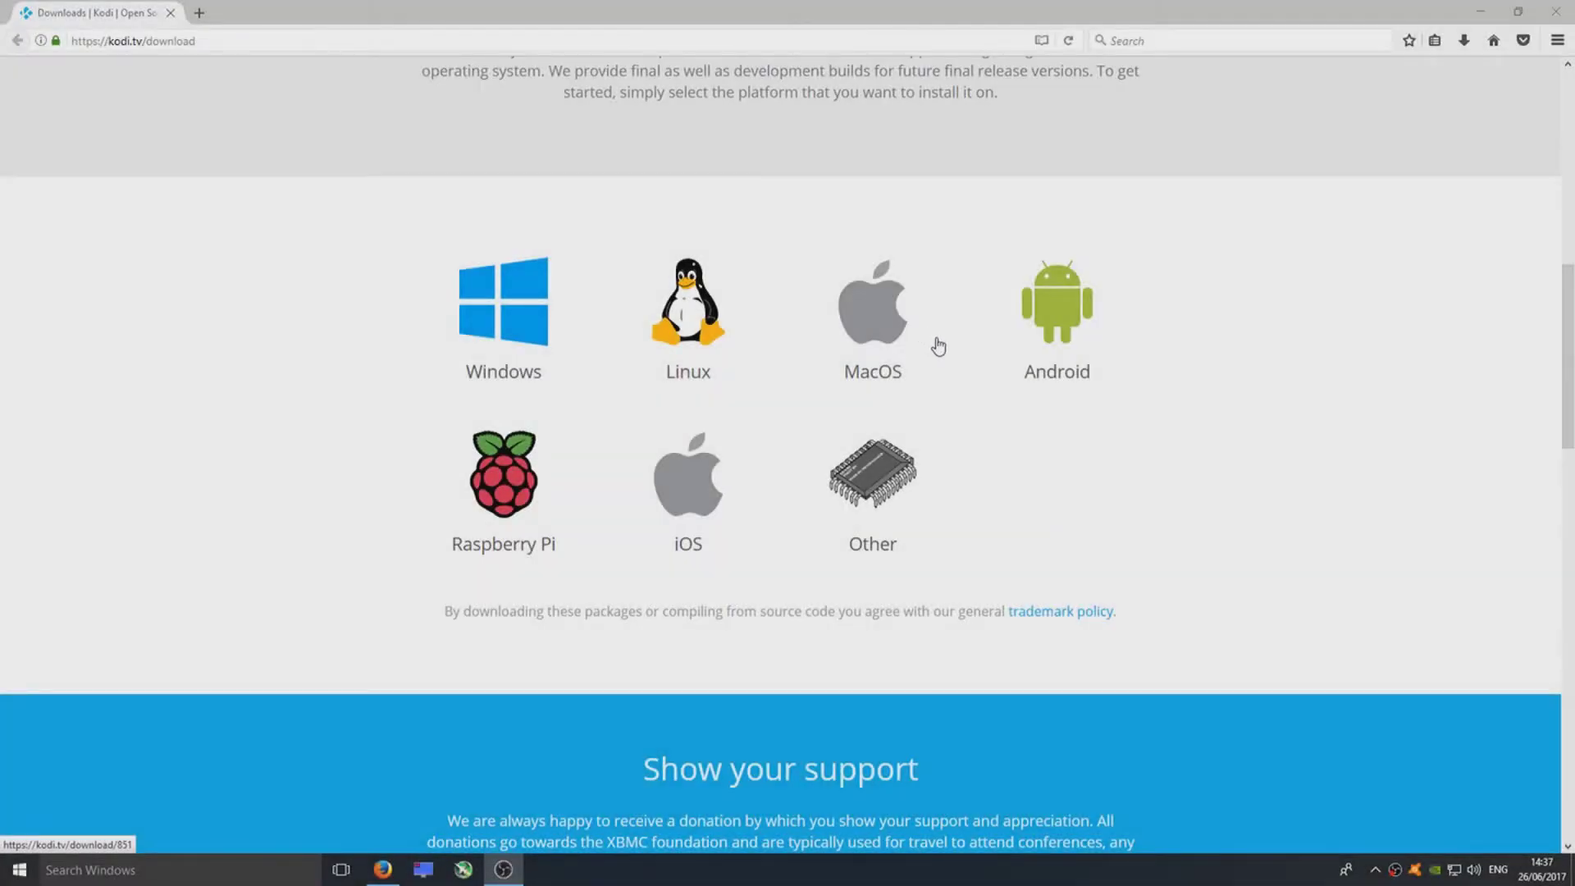
Step: Look over the Kodi download page's introduction, content notice and list of supported platforms
scroll(1263, 442, up, 4)
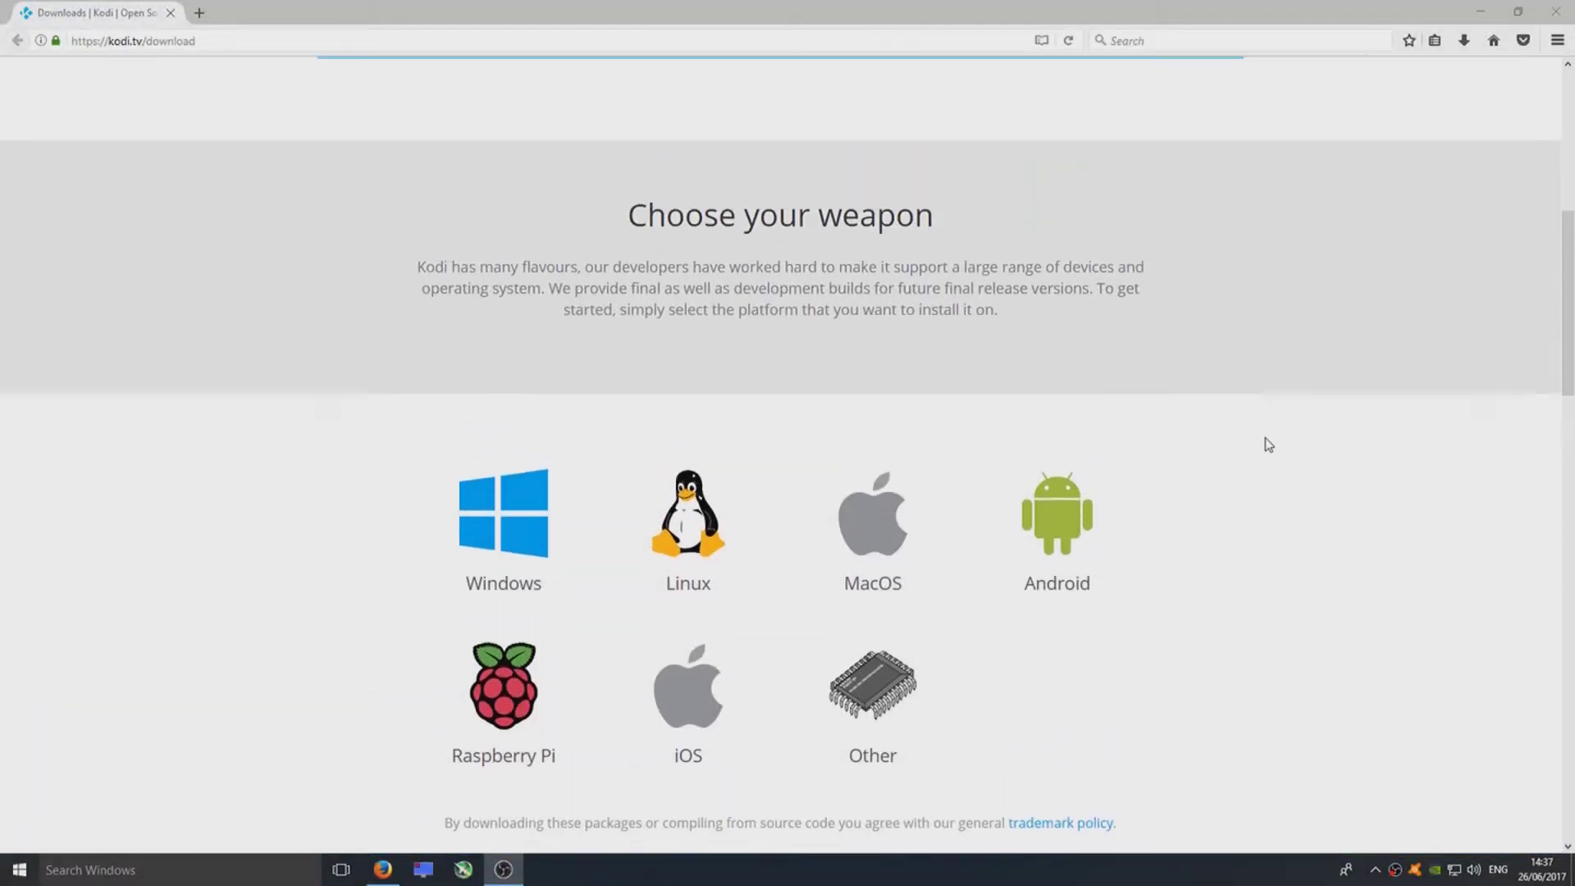
scroll(1265, 455, up, 3)
scroll(1265, 460, up, 3)
scroll(1263, 471, down, 2)
scroll(1263, 493, down, 10)
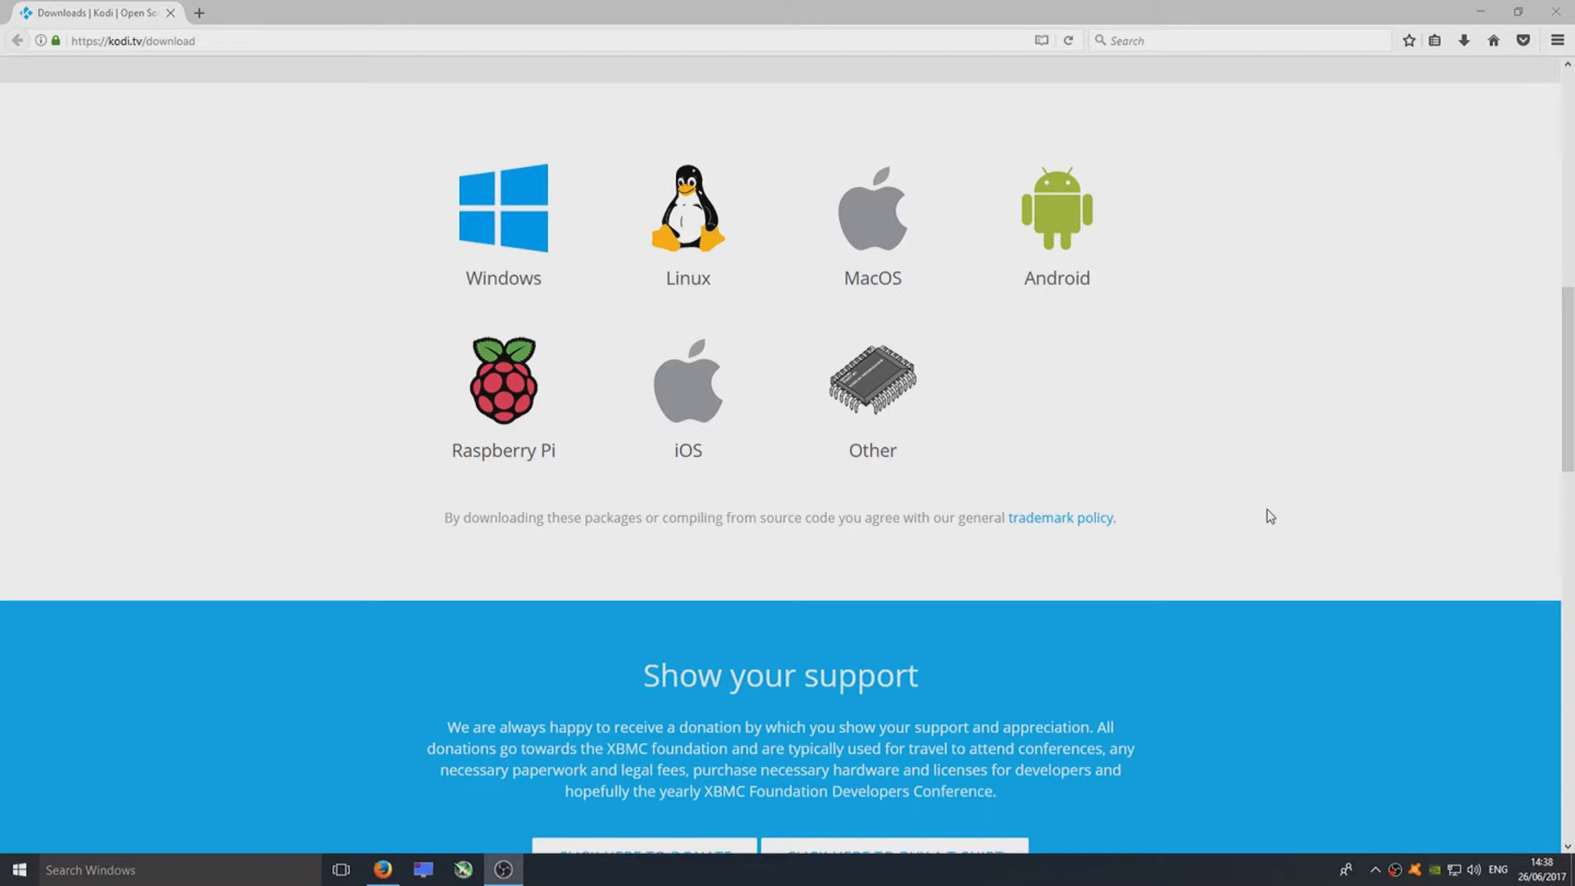
scroll(1145, 590, up, 5)
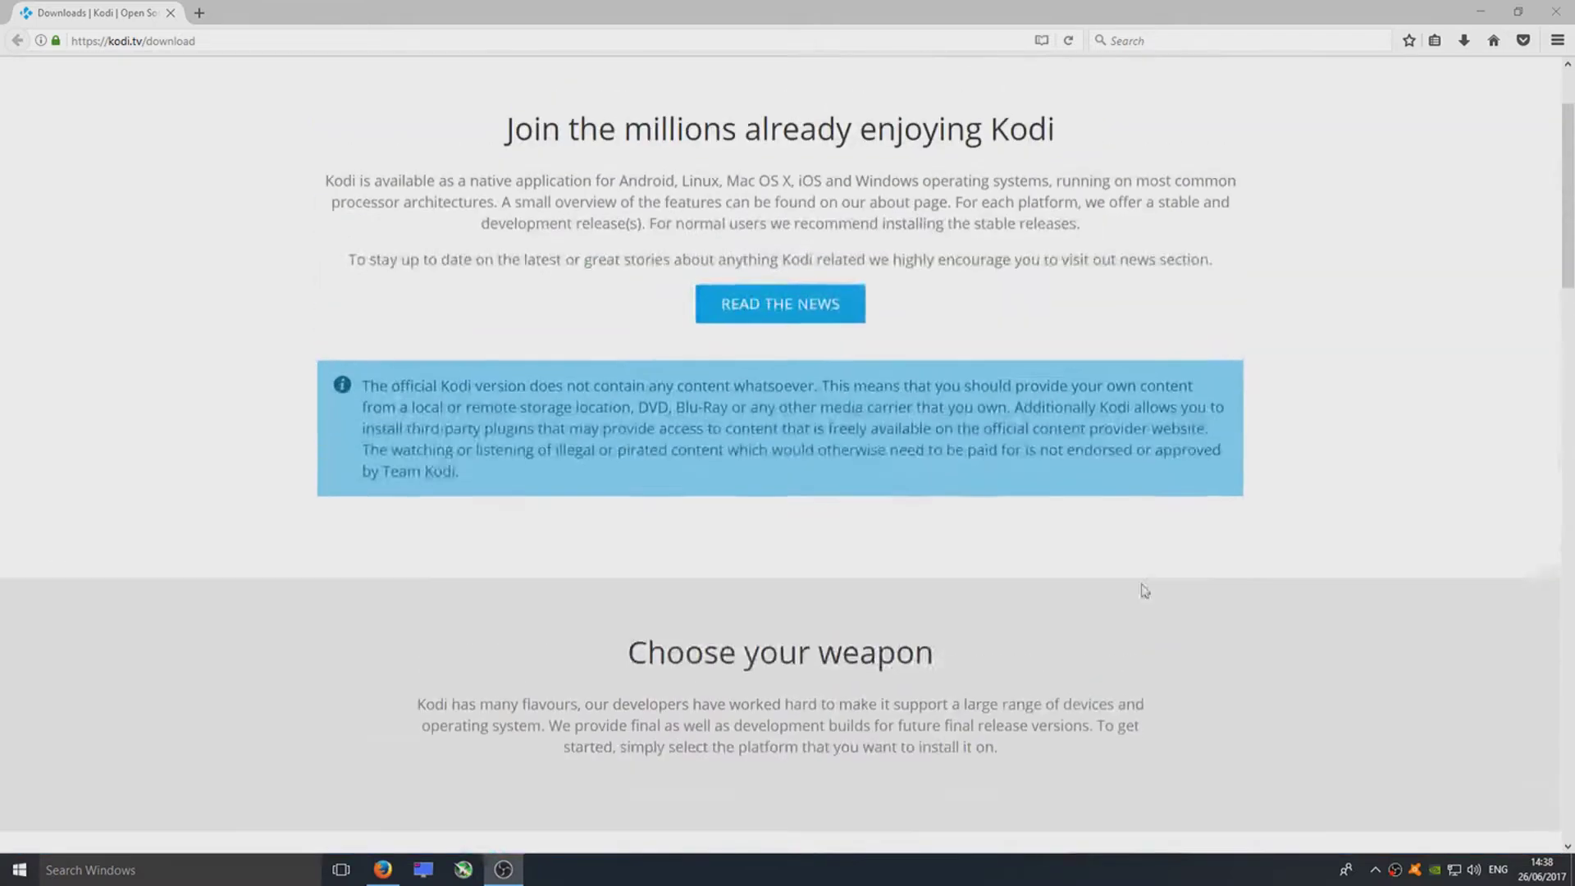
scroll(1198, 474, down, 6)
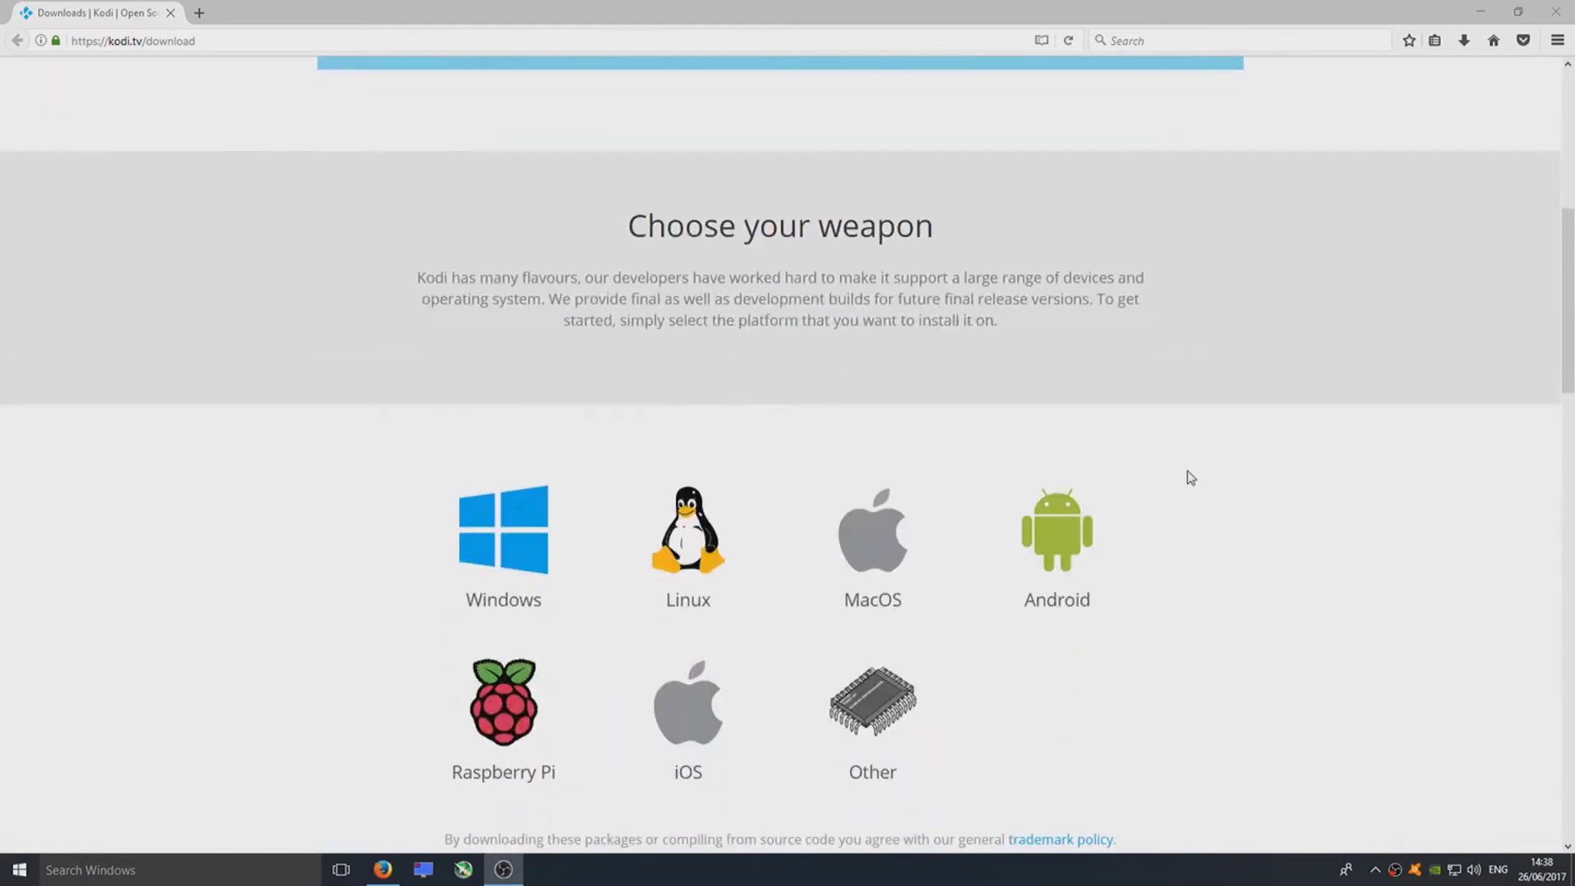
Step: Open the Windows download options and show the development builds for Kodi v18 "Leia" nightly
click(493, 530)
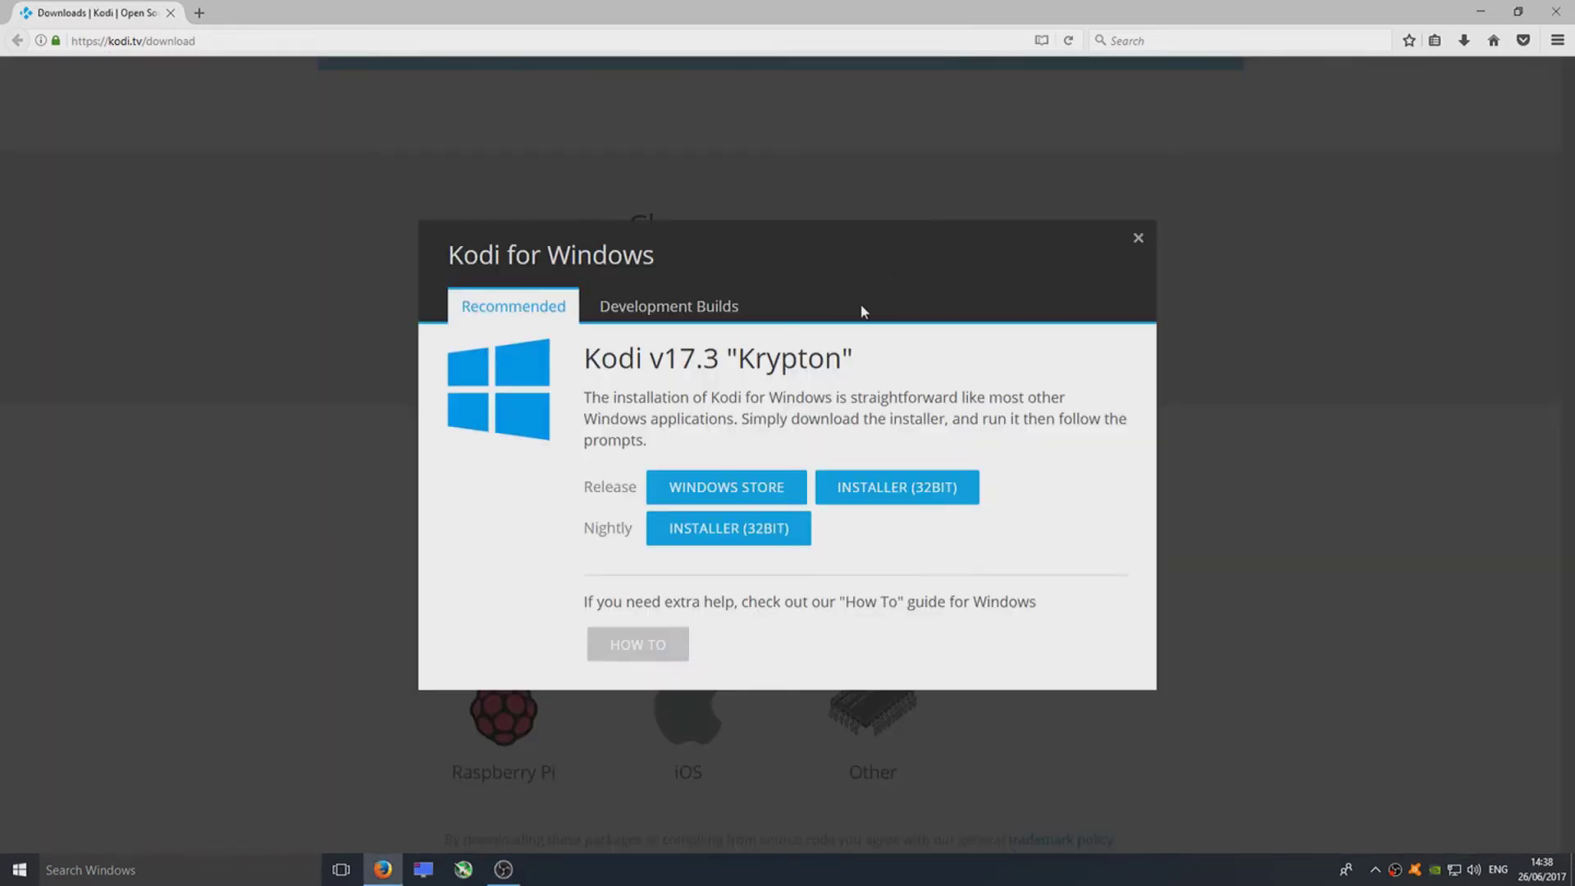
click(710, 312)
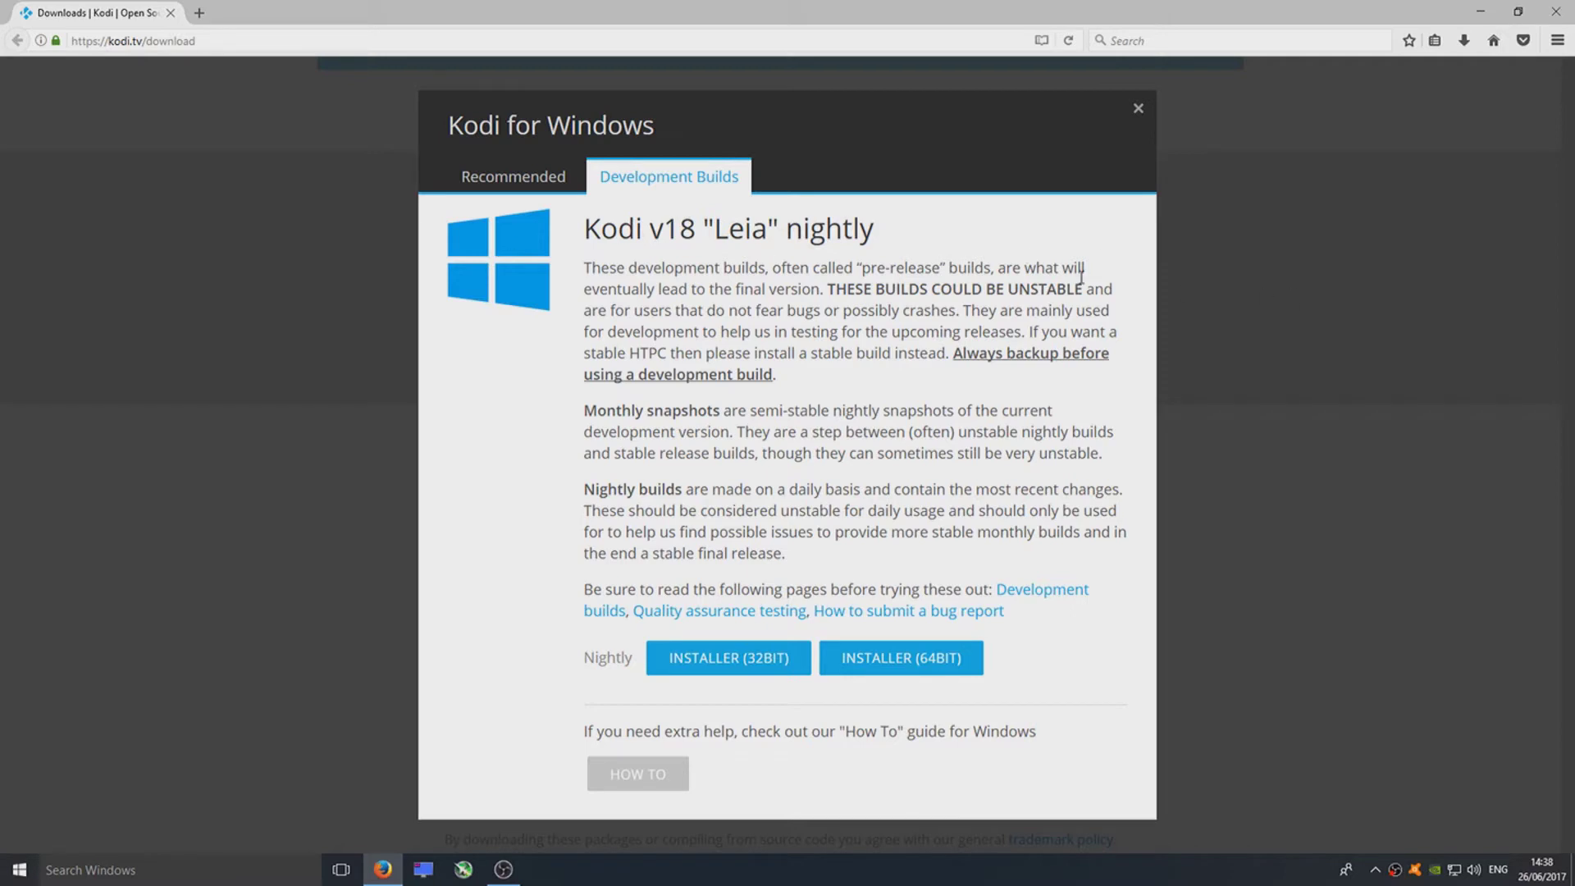
drag(825, 225, 910, 236)
click(910, 237)
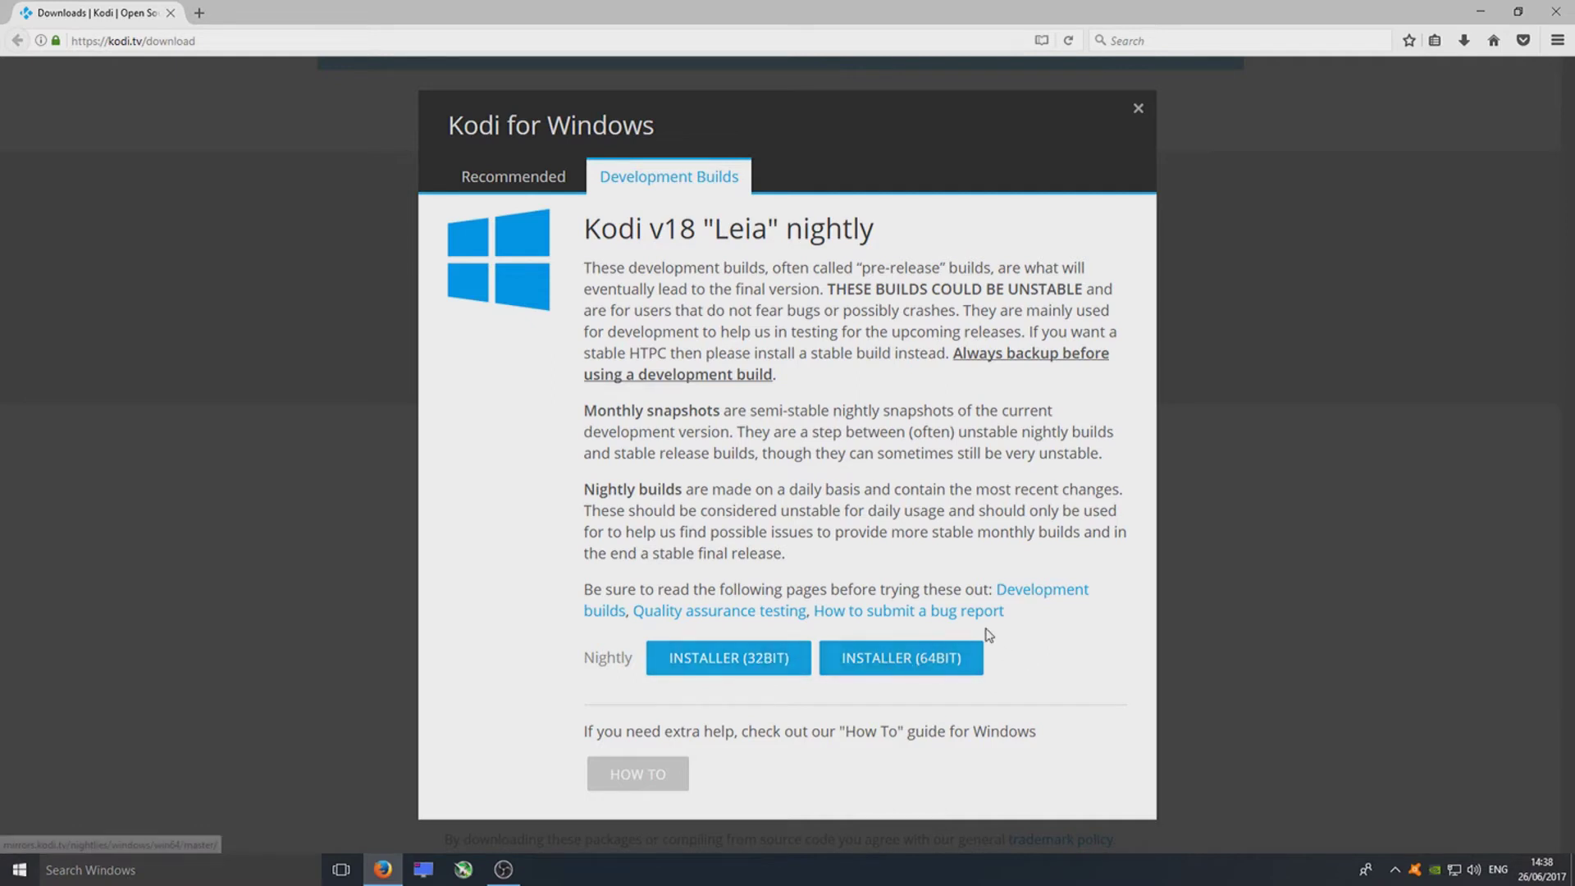
Step: Download the newest 64-bit nightly installer, KodiSetup-20170625-fea89e7-master-x64.exe, and save the file
click(926, 666)
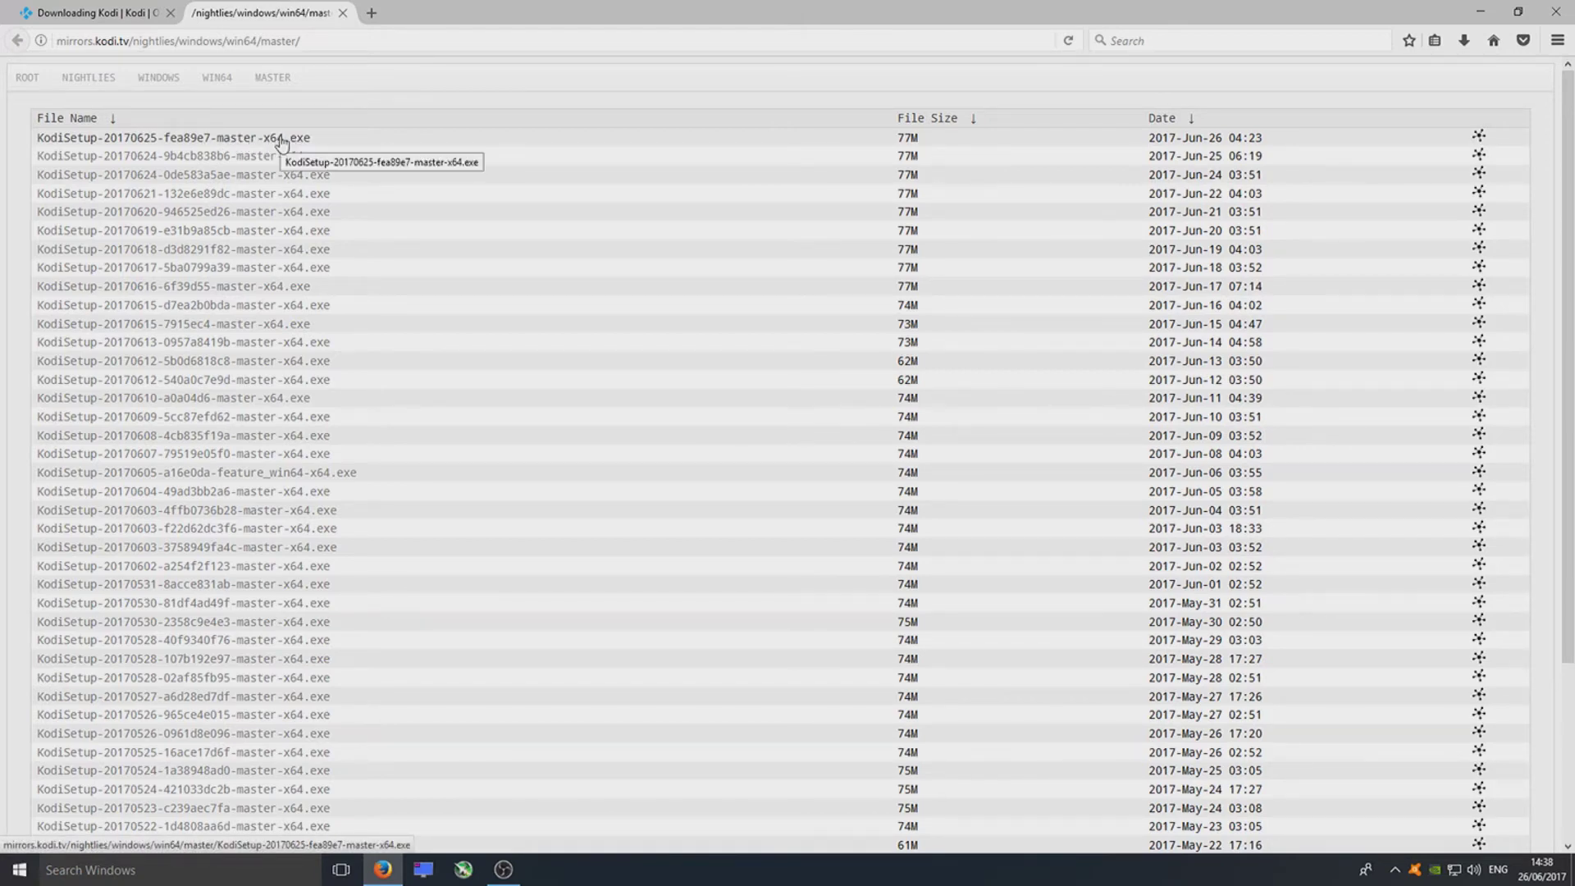
drag(1172, 139, 1238, 137)
click(1253, 137)
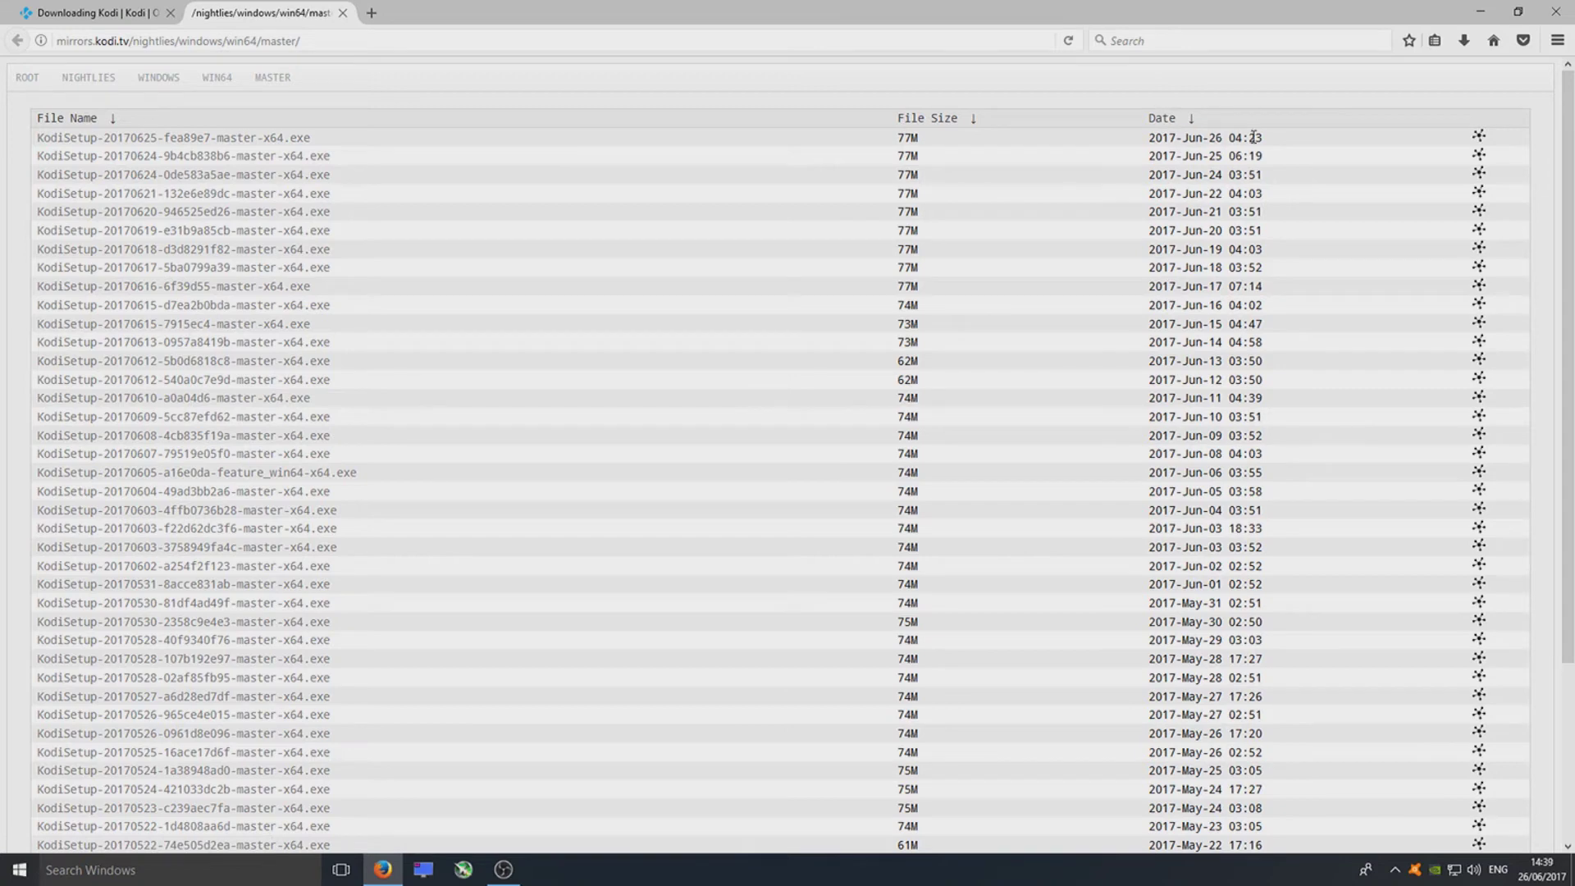
click(295, 137)
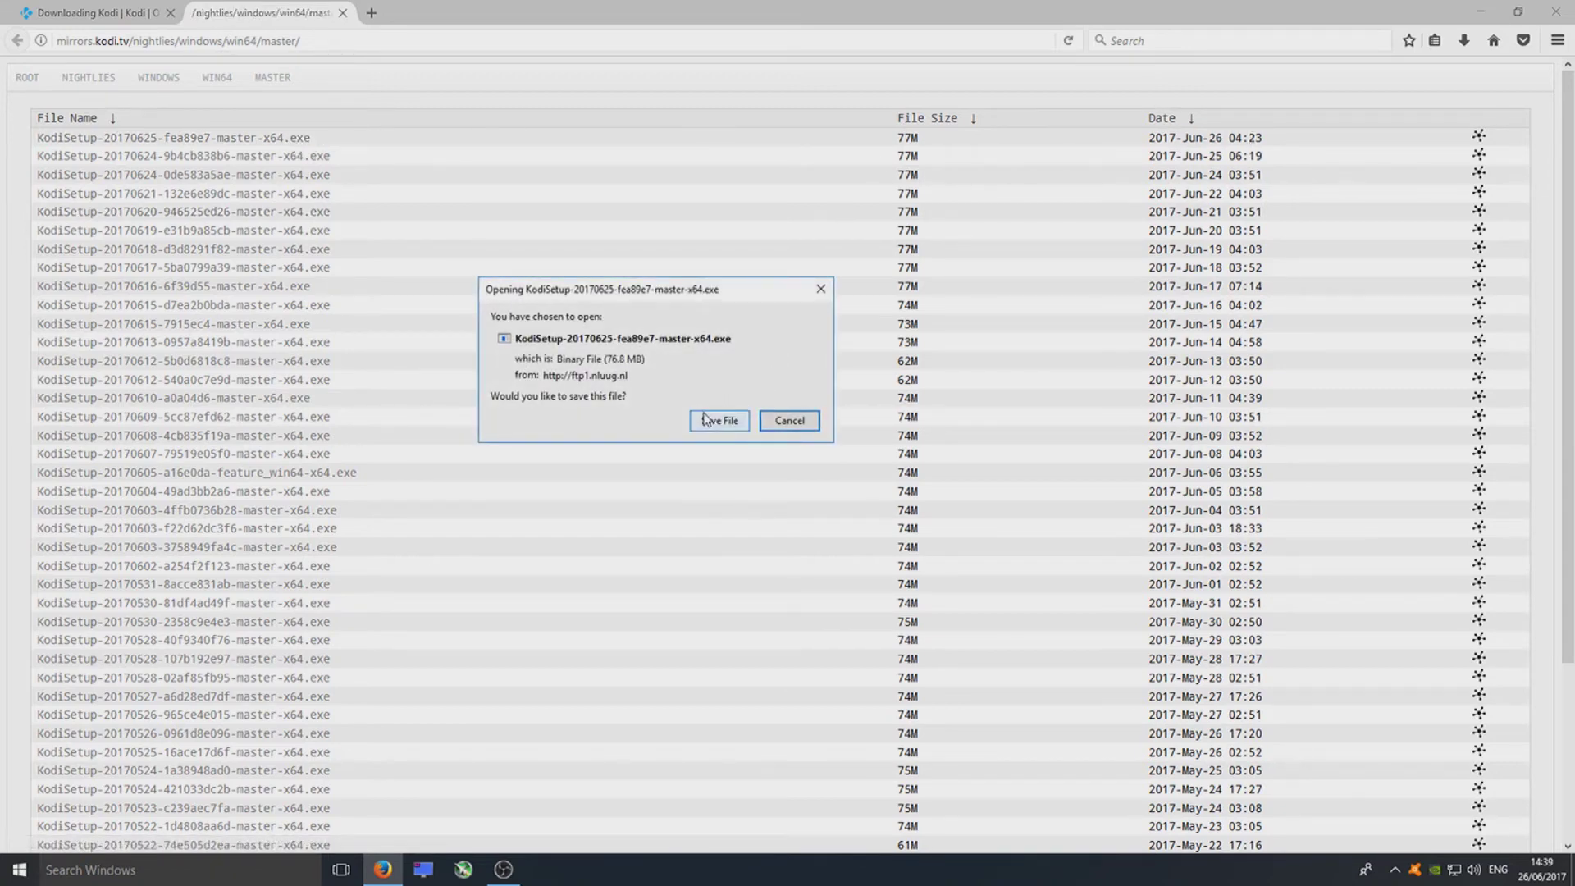
click(707, 418)
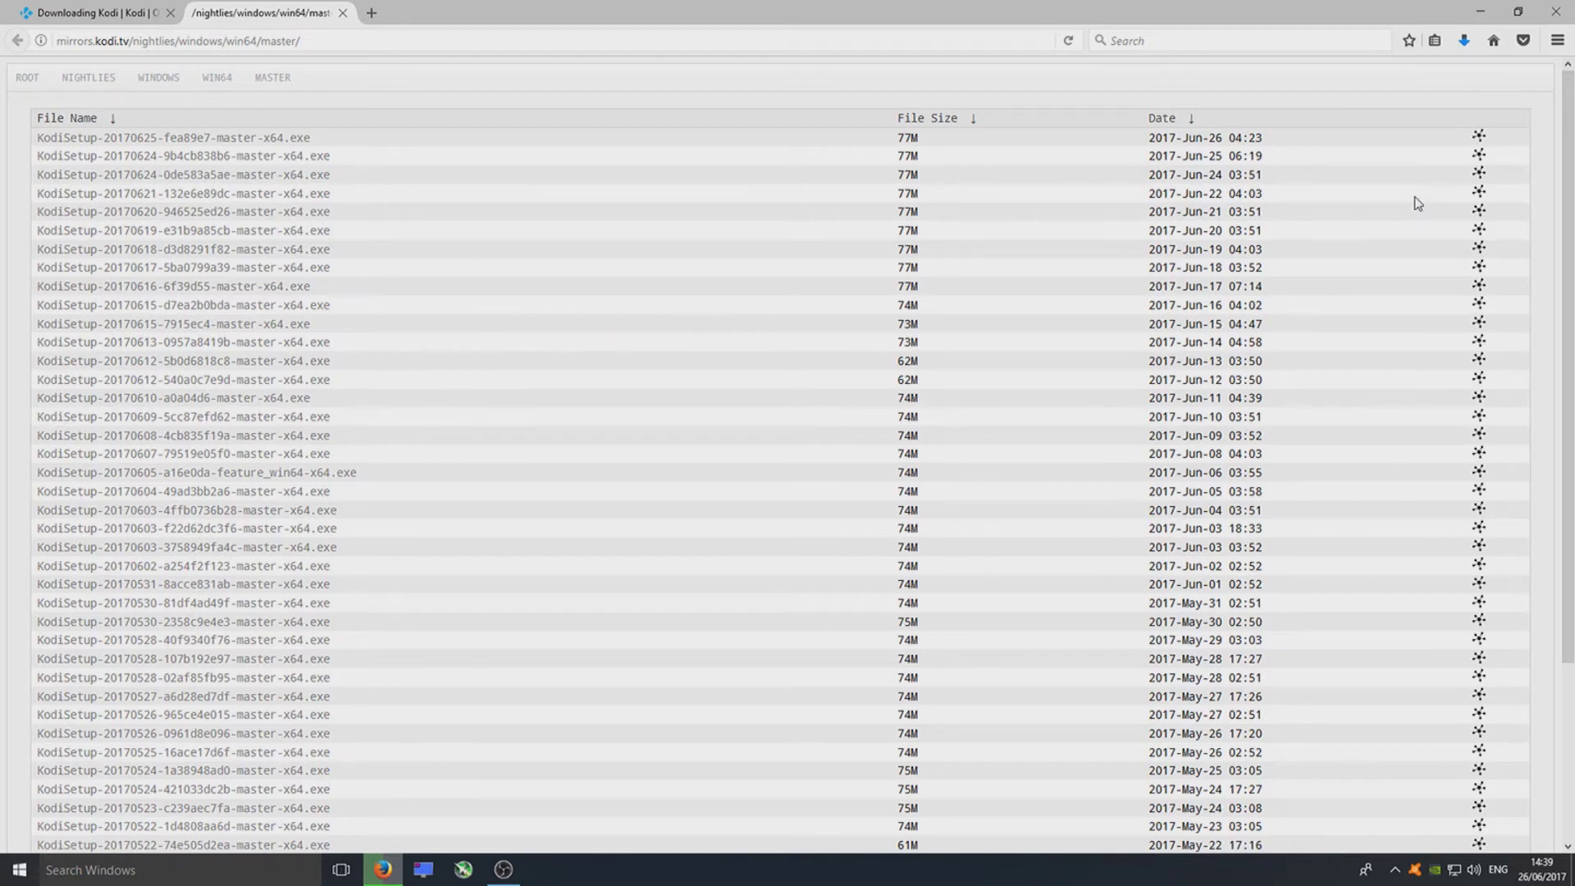
Step: Launch the downloaded Kodi installer, minimize the browser and move the setup window higher on the desktop
click(1463, 40)
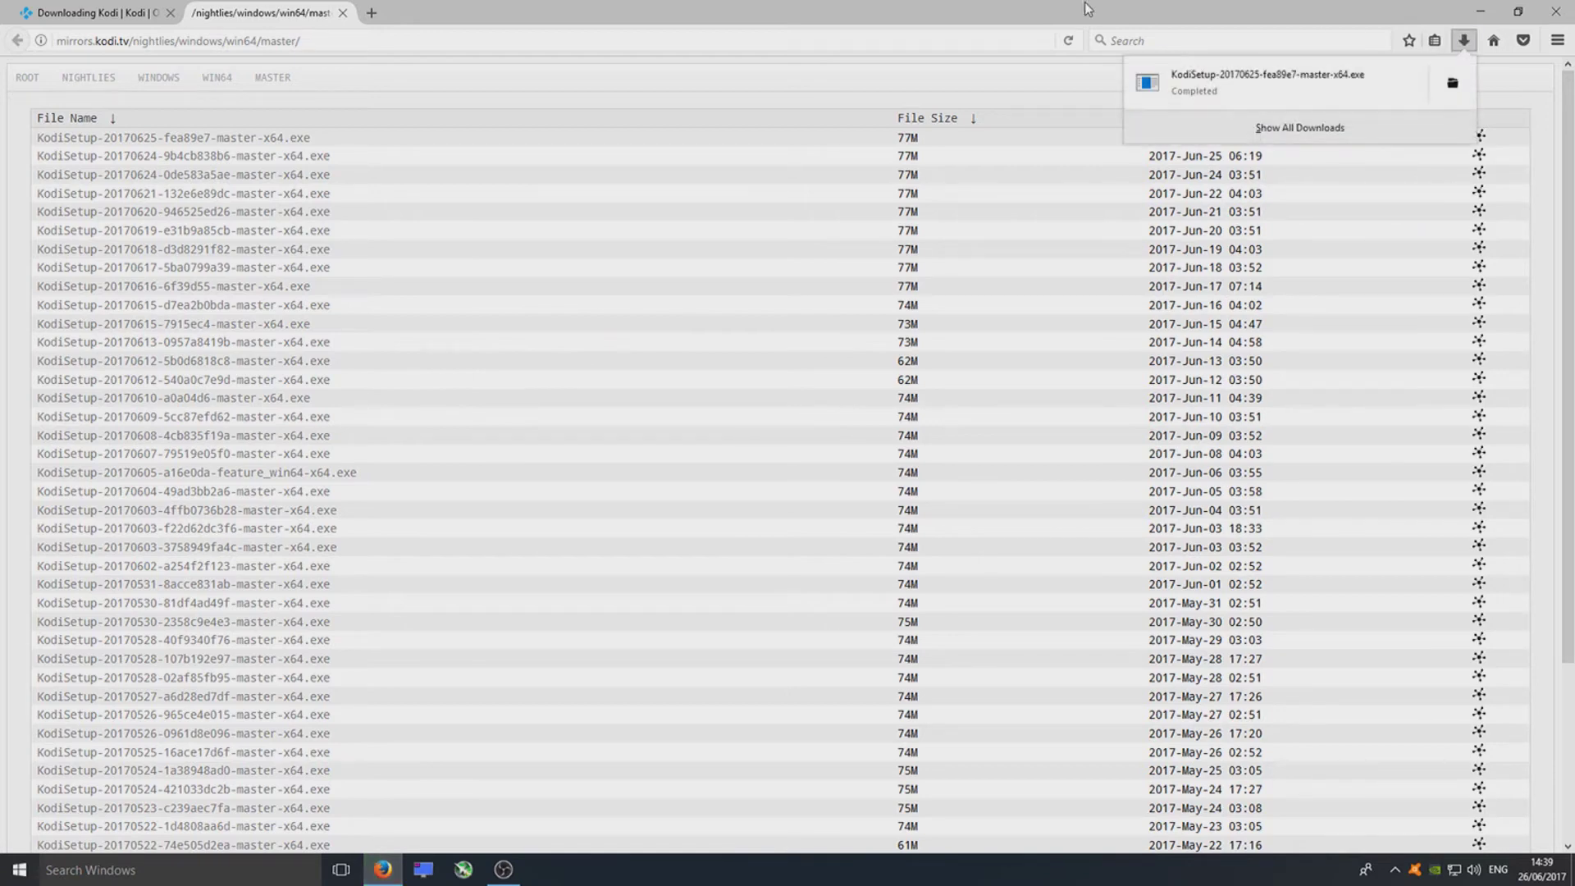
click(1189, 92)
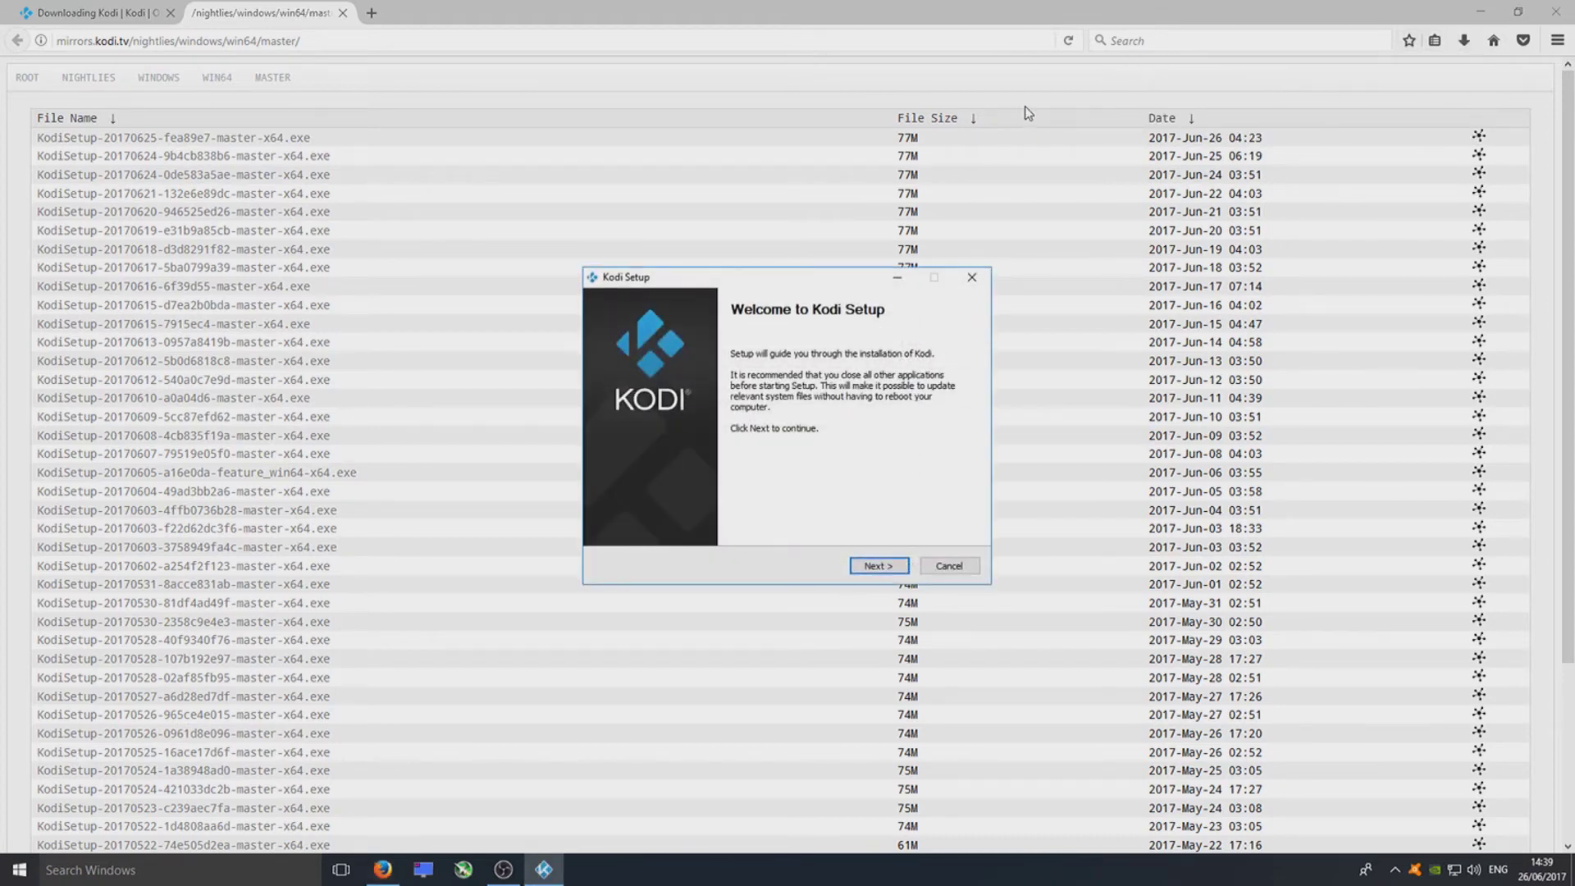
click(1480, 12)
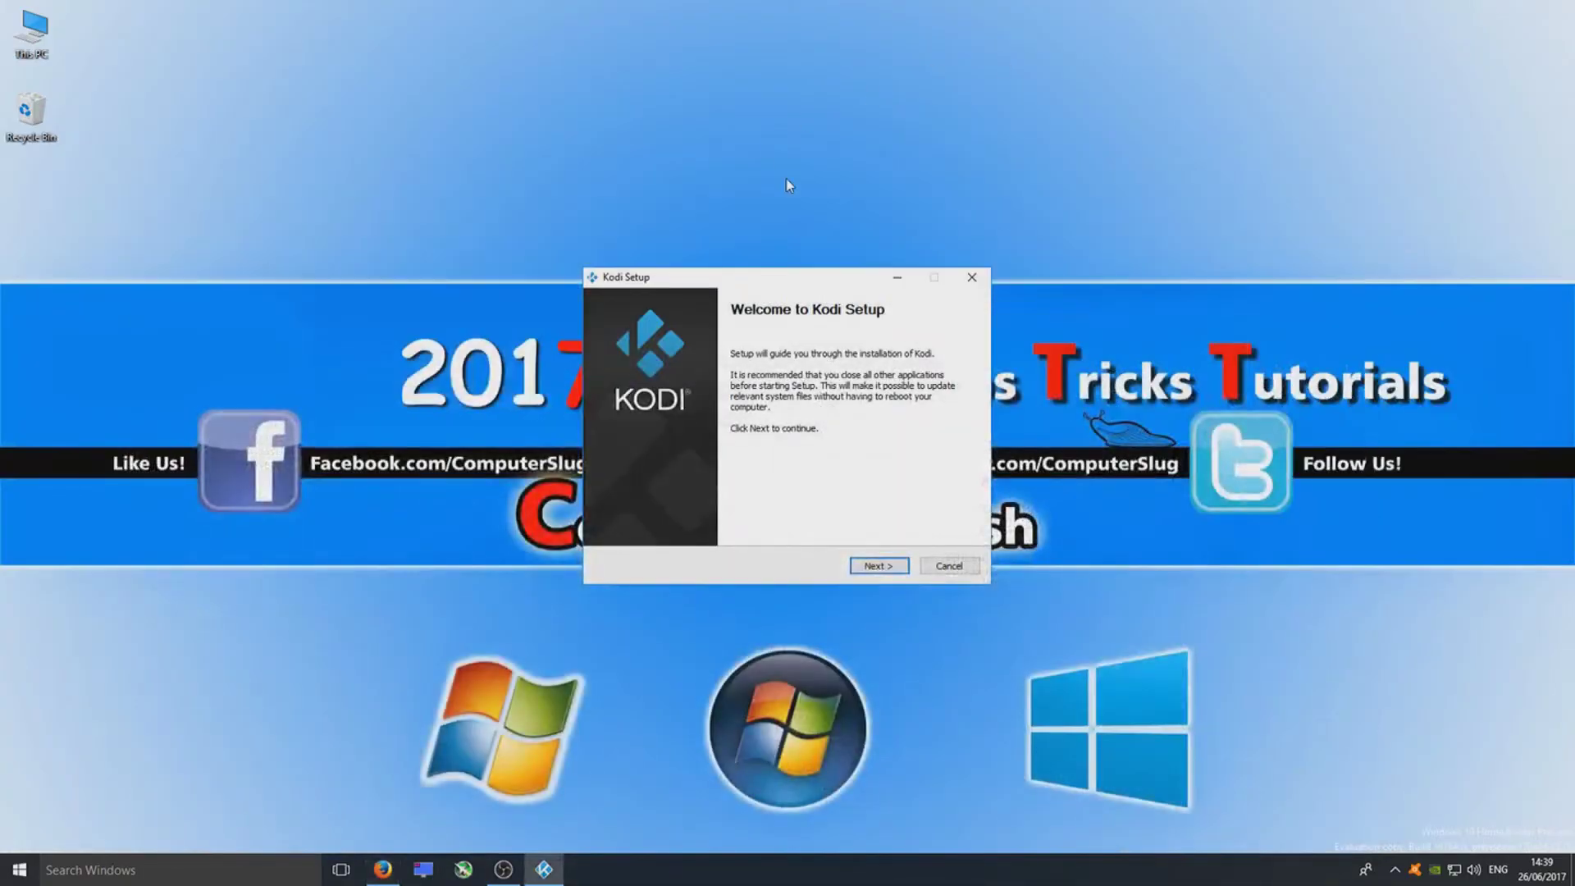
drag(773, 271, 710, 161)
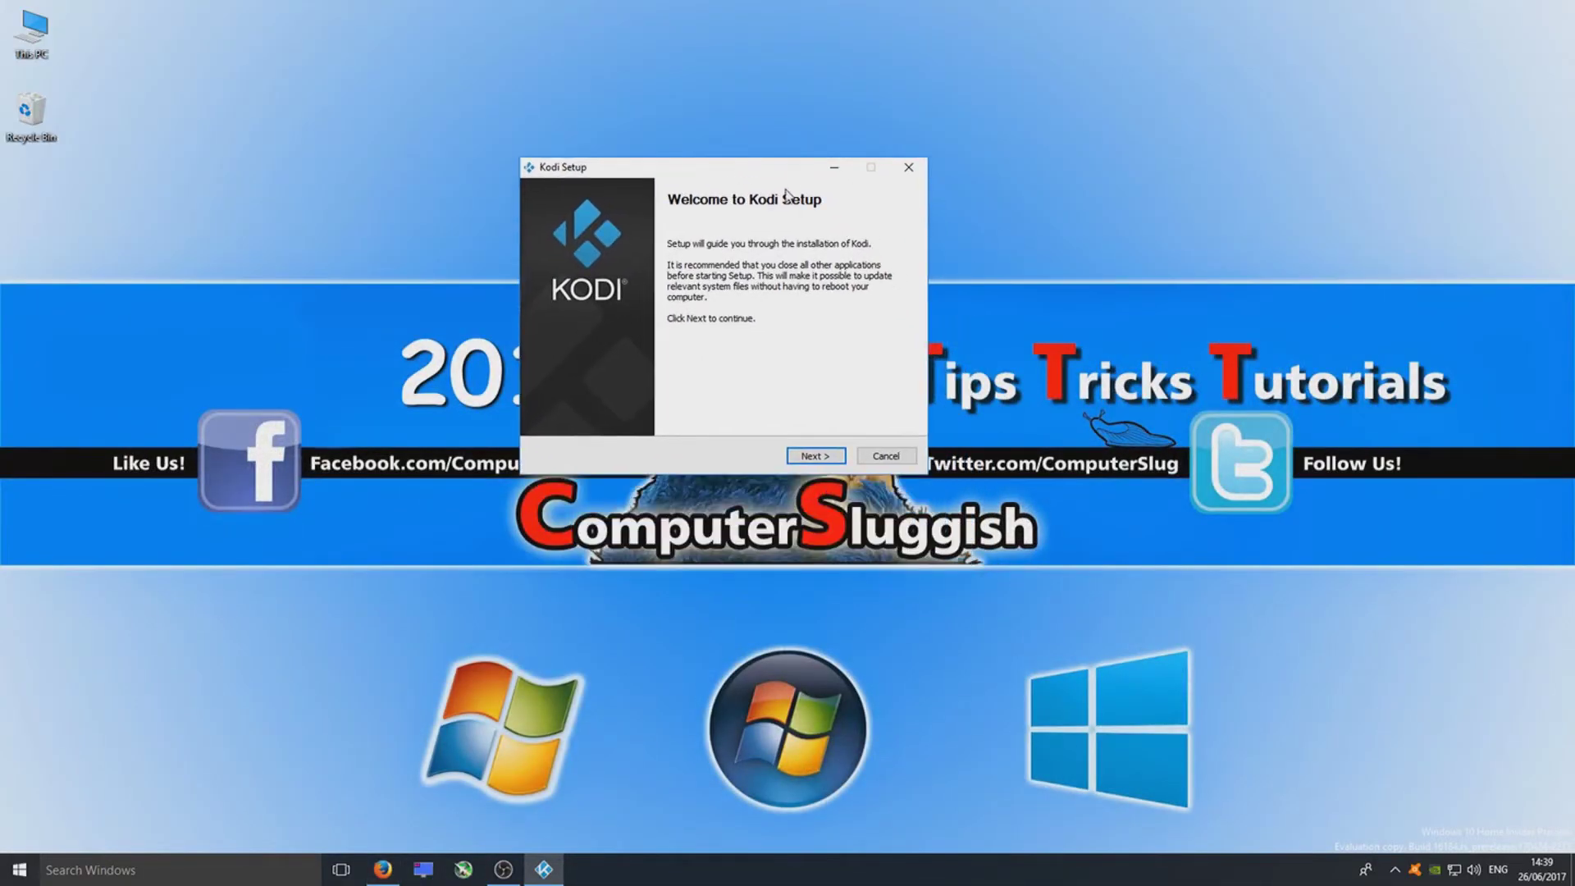
Step: Accept the Kodi license agreement and keep the Full install type with its default components
click(827, 456)
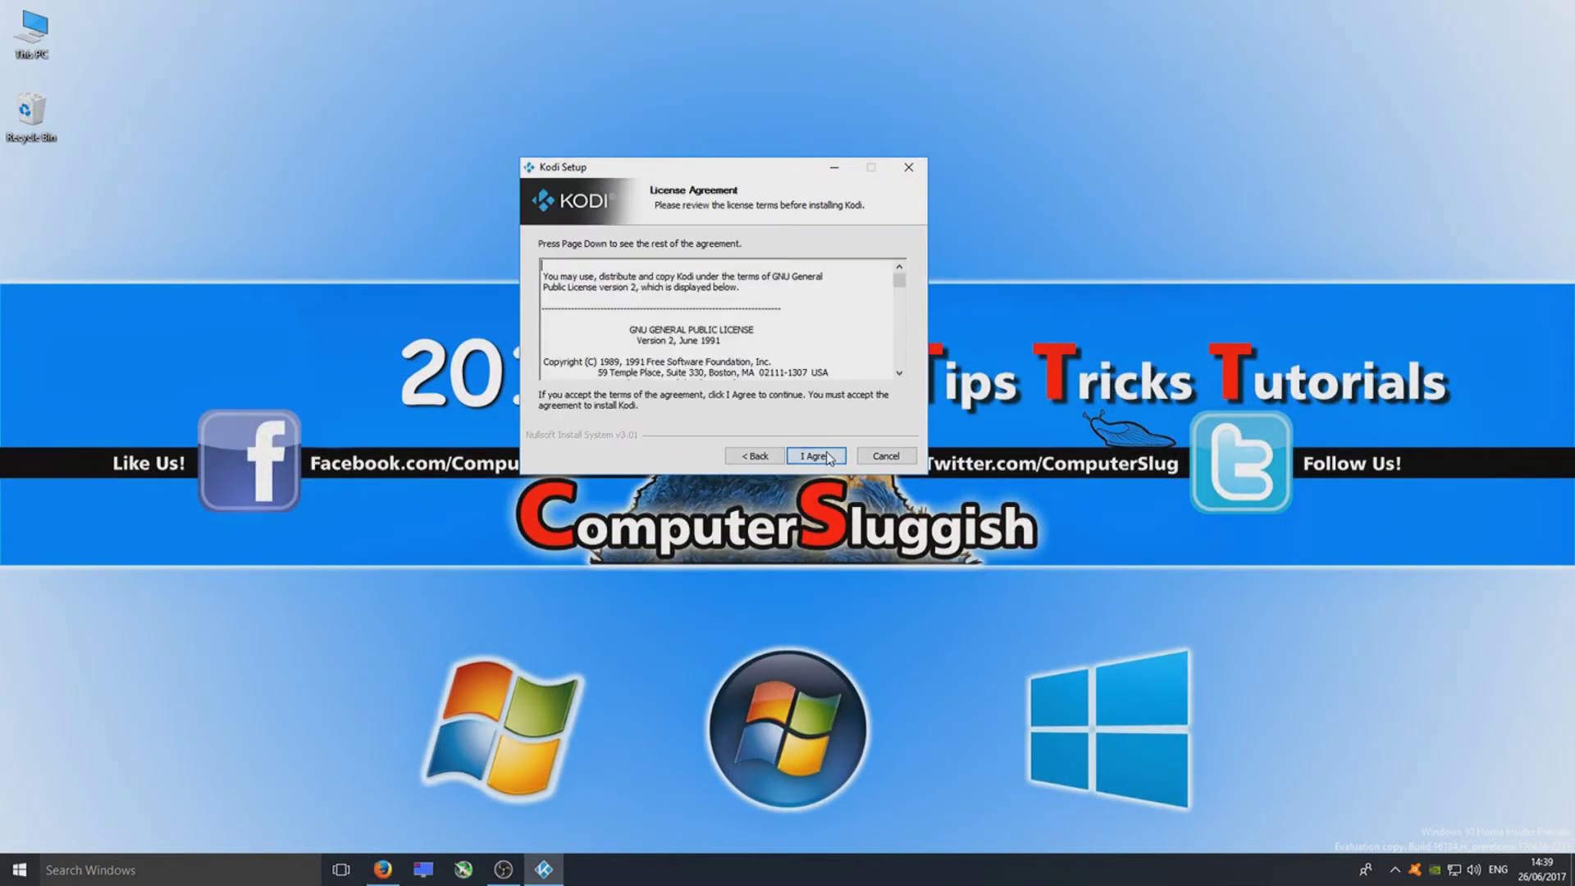
click(827, 456)
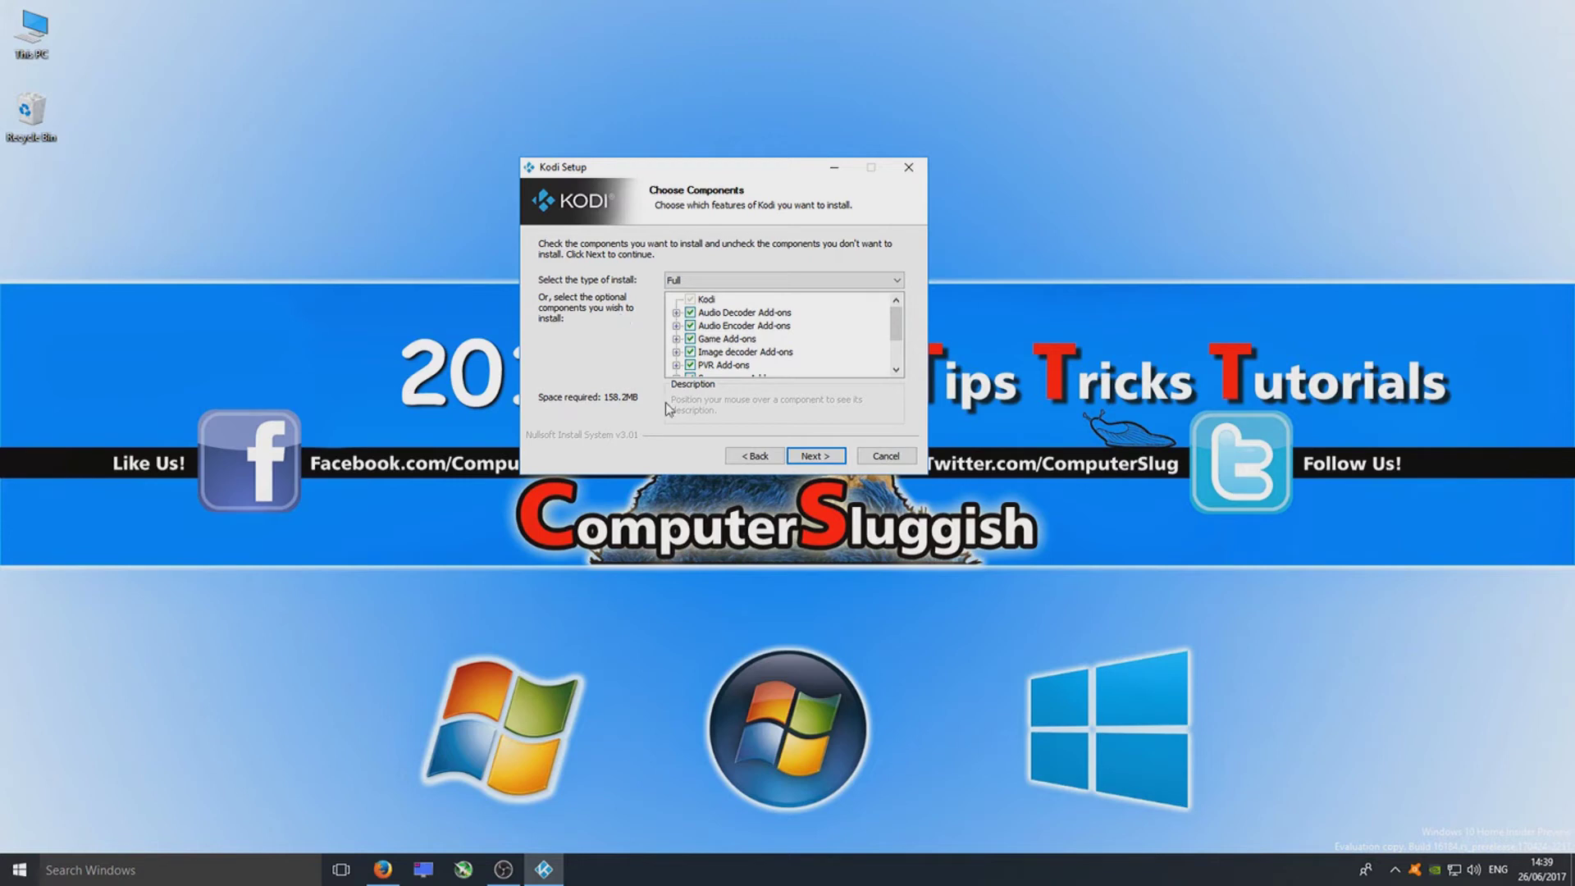
click(815, 458)
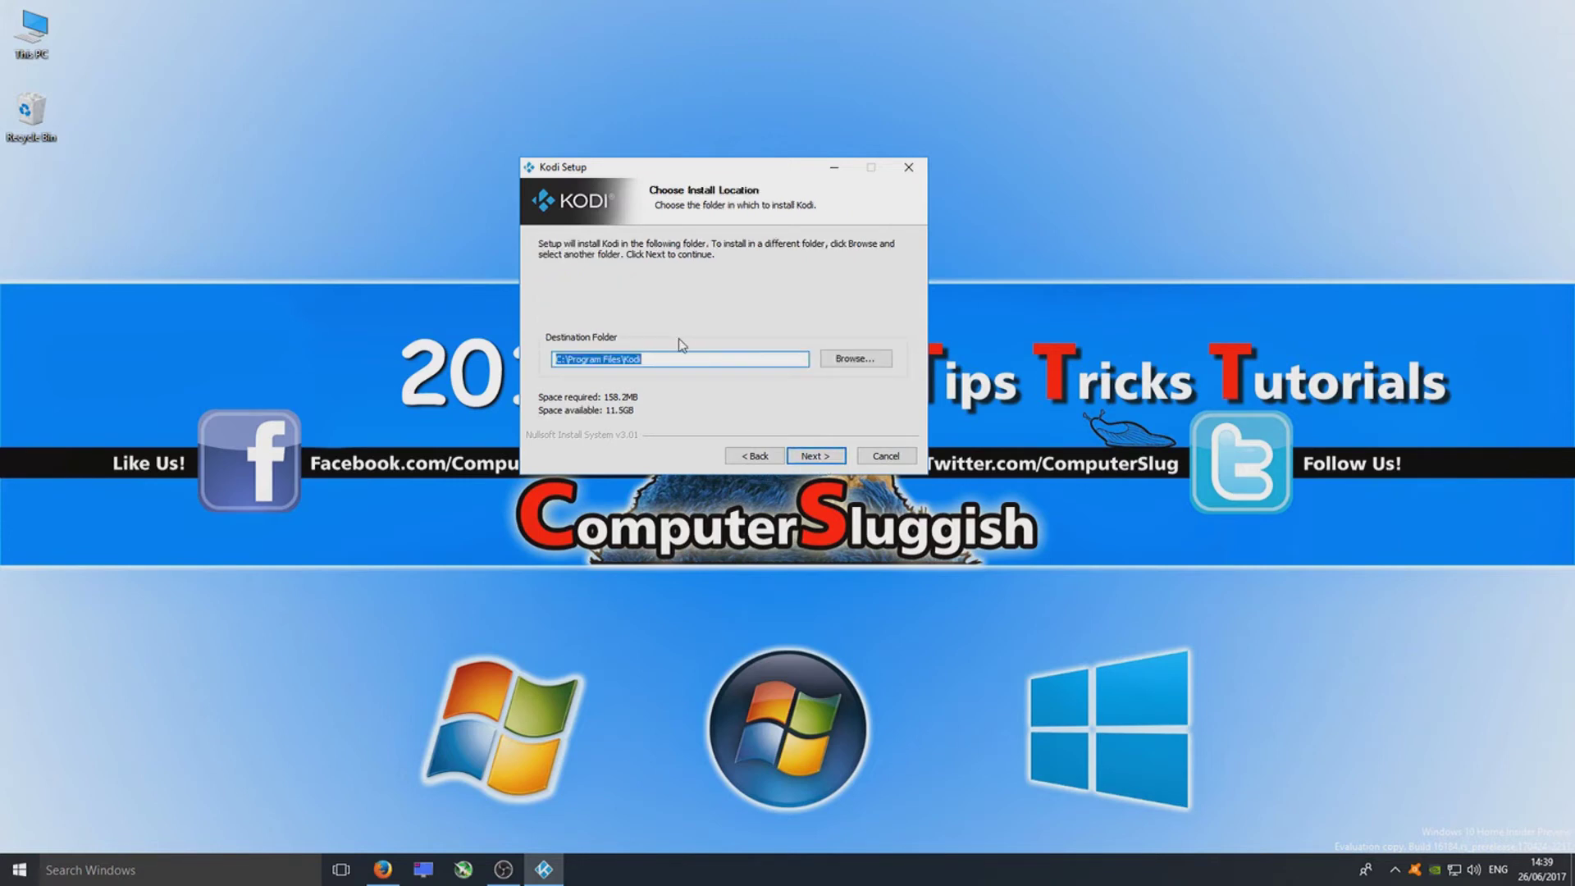
Step: Set the destination folder to C:\Program Files\Kodi18 and install Kodi
click(742, 355)
text(18)
click(816, 463)
click(816, 457)
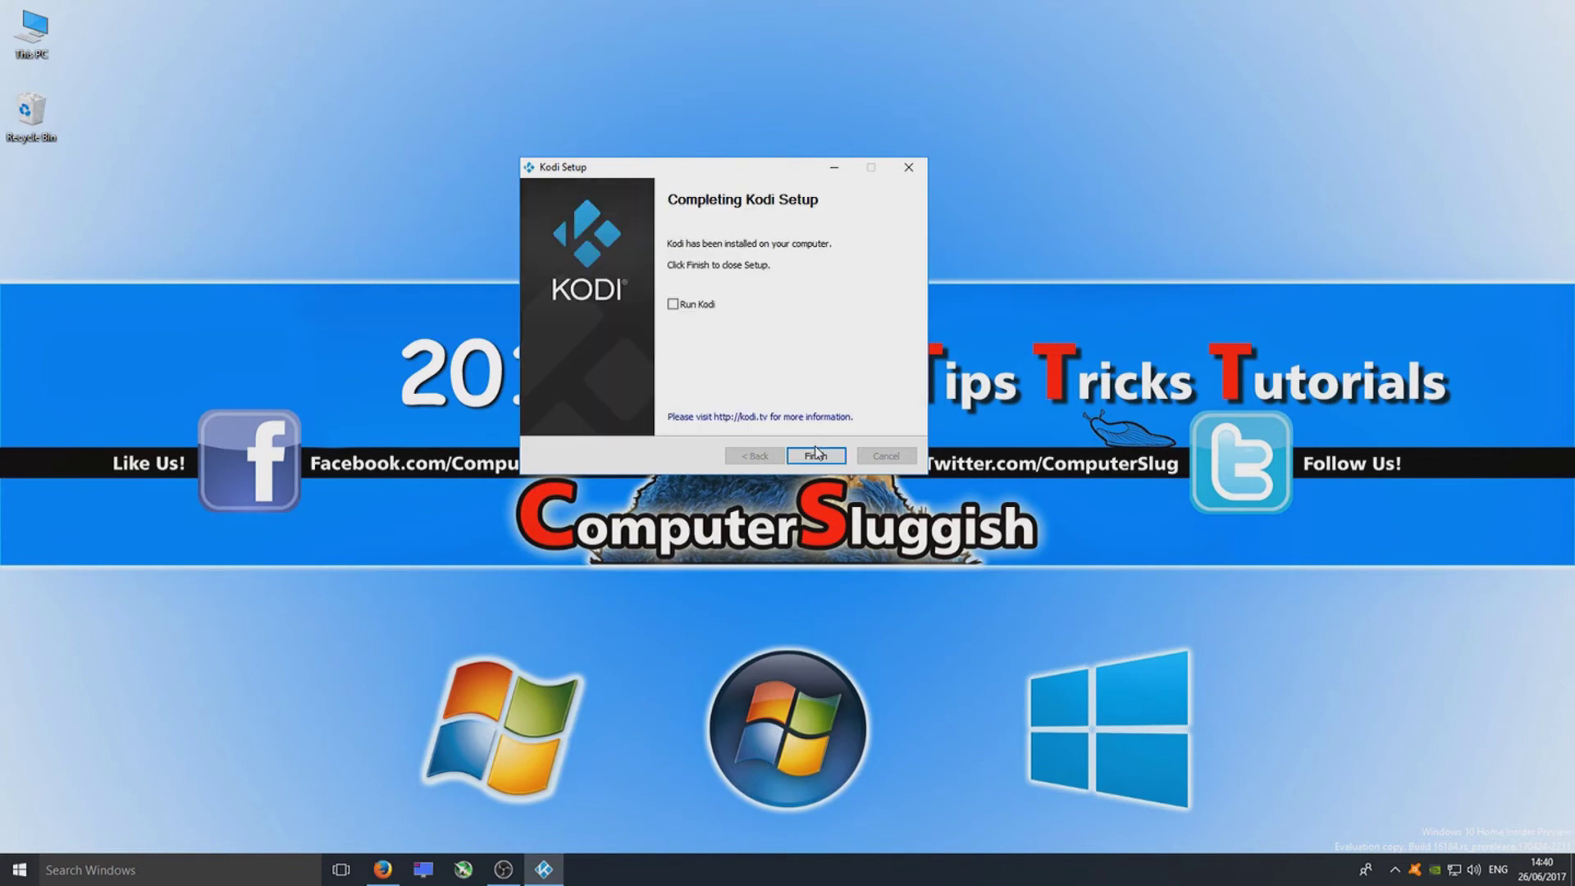
Step: Finish the setup with Run Kodi enabled and allow Kodi through Windows Firewall on private networks
click(674, 304)
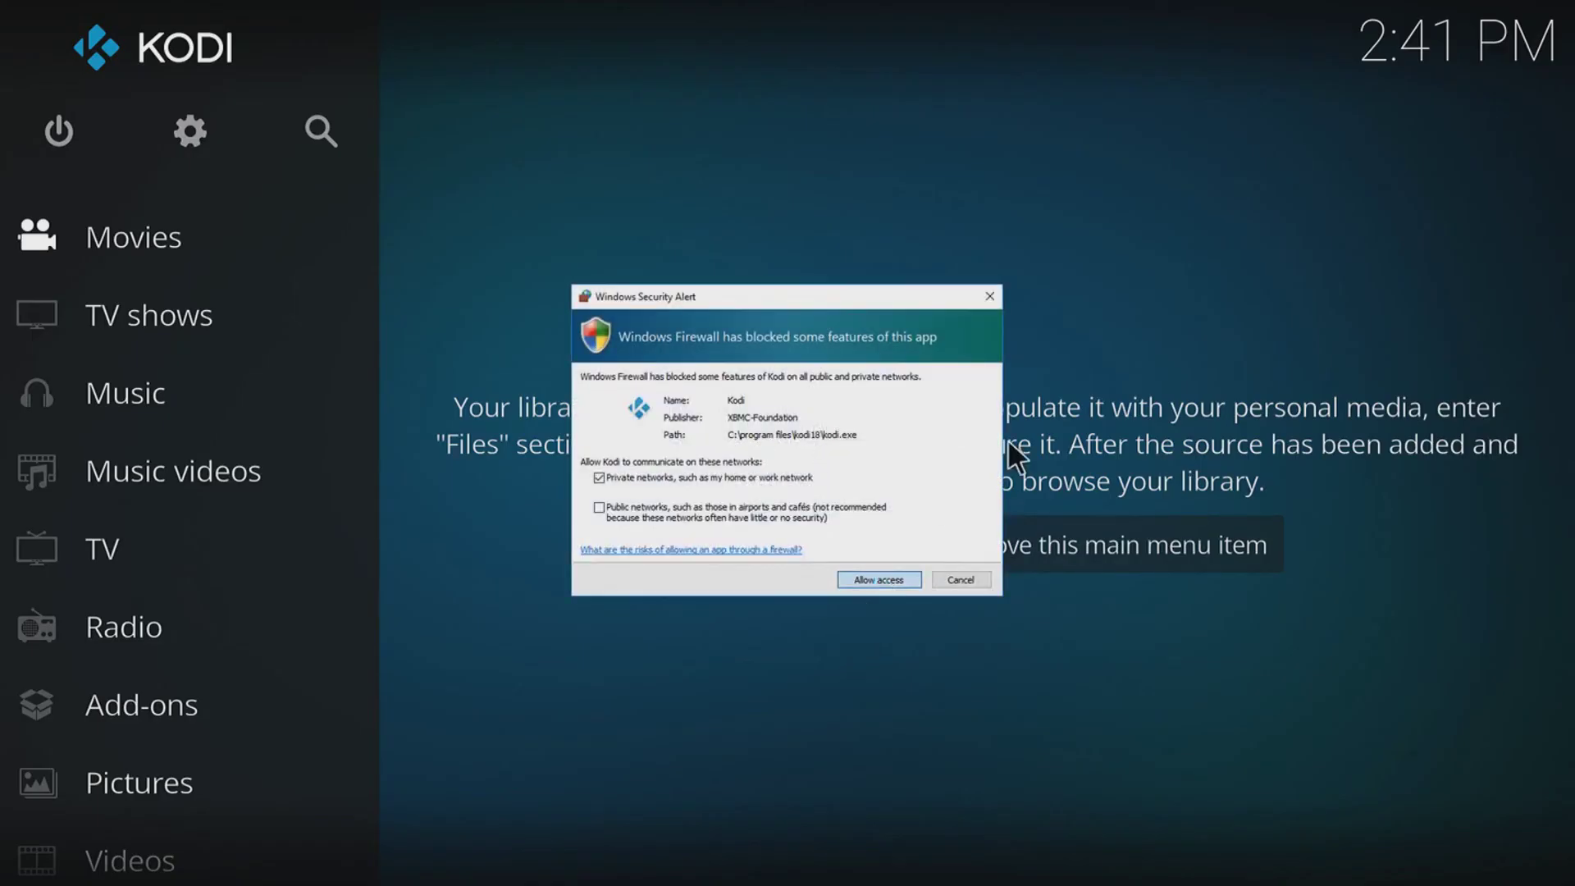
key(Return)
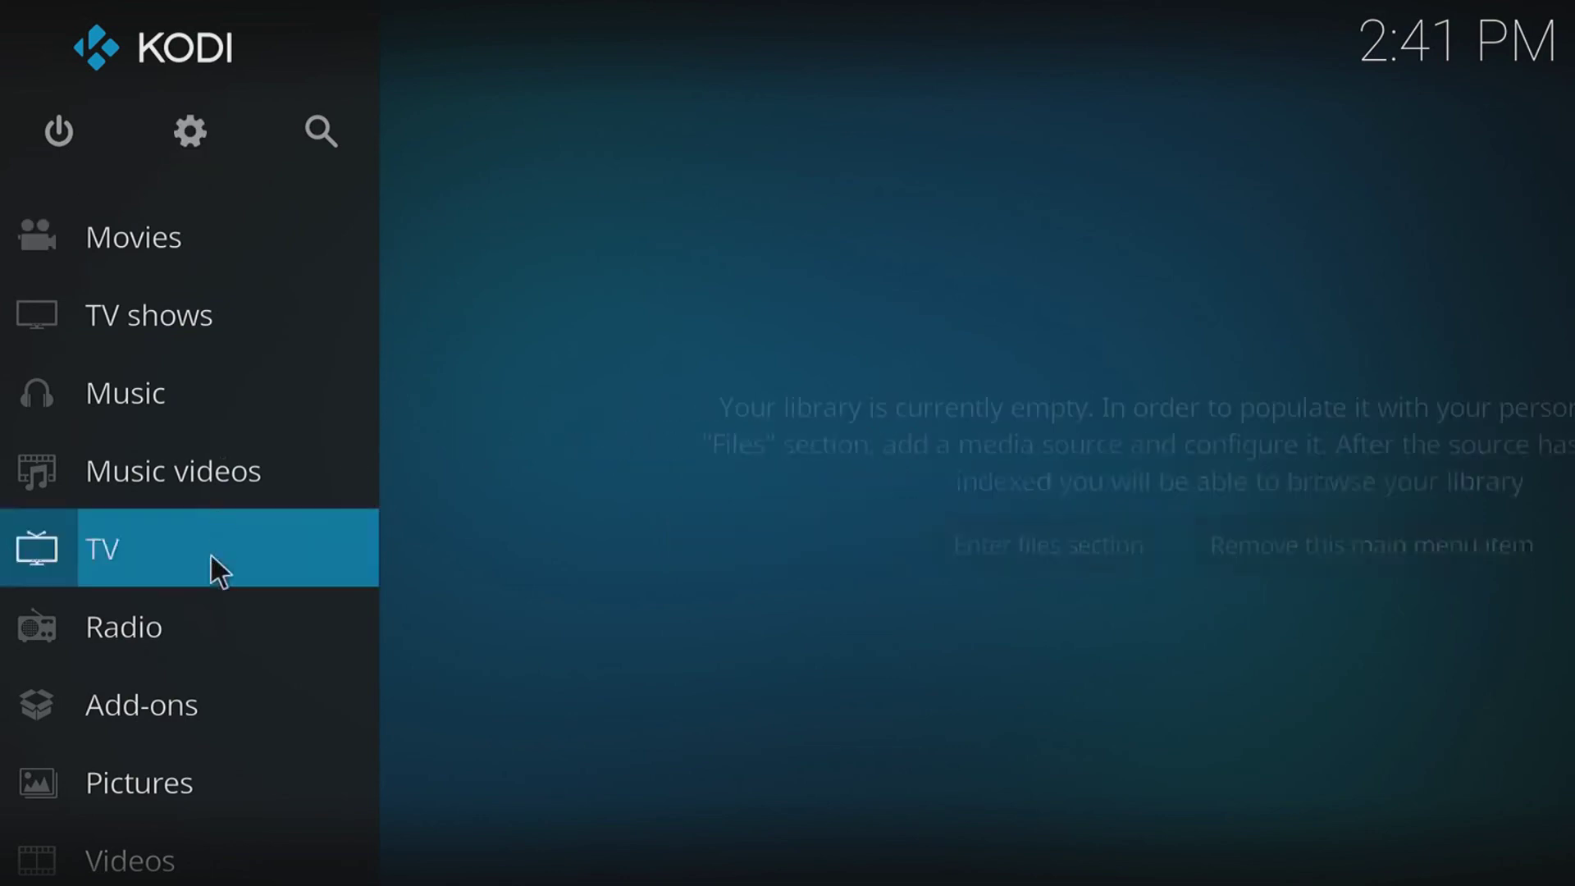
Step: Open Kodi's system information page to check the installed version and build
scroll(218, 591, down, 4)
click(194, 134)
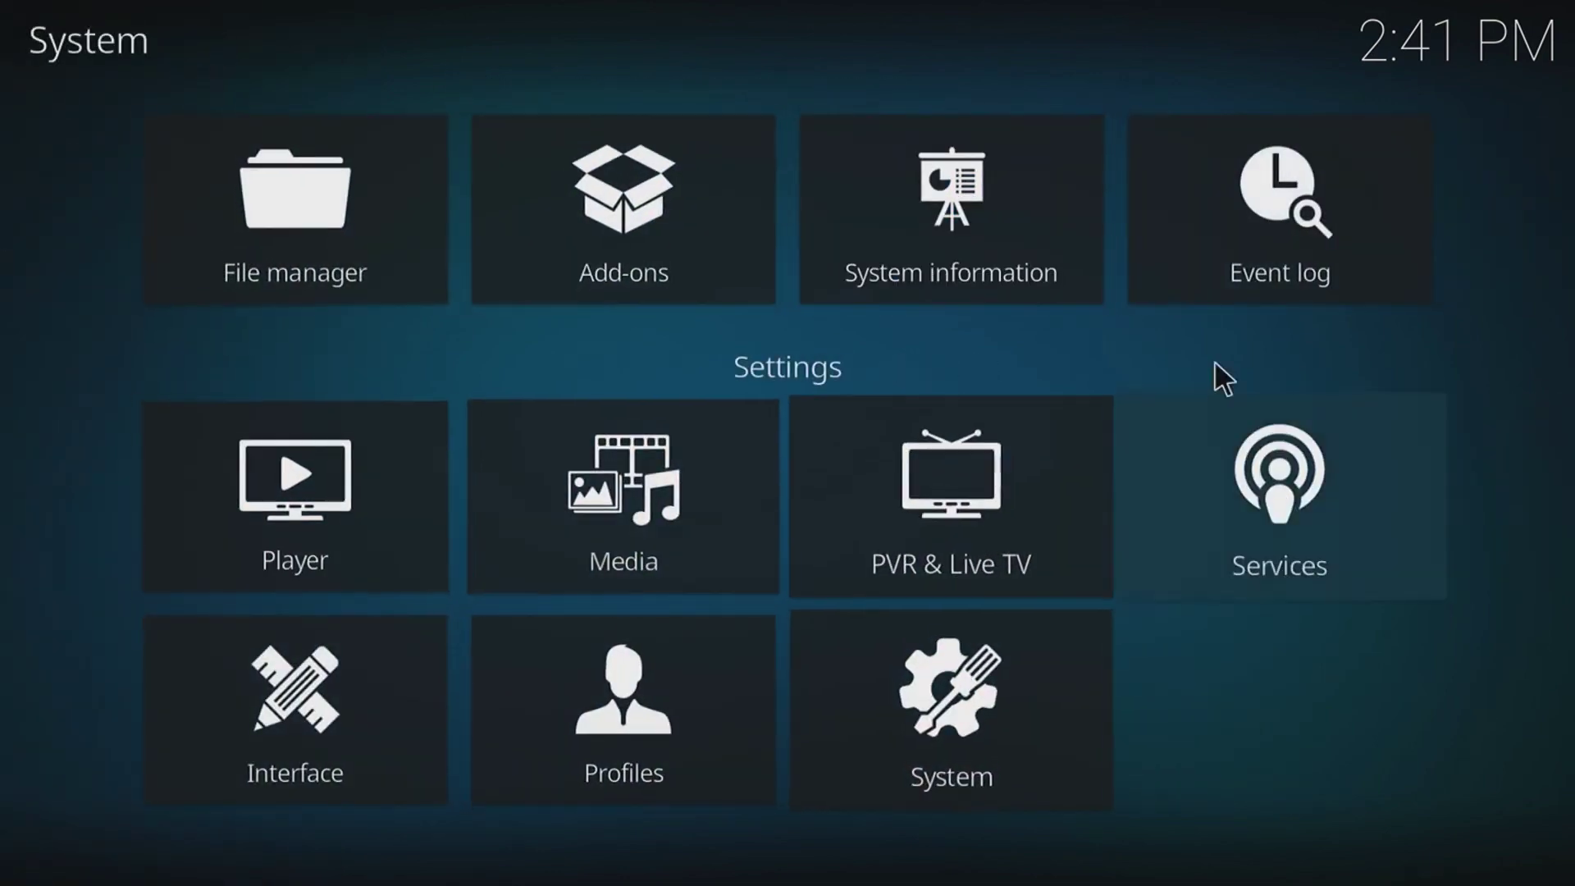
click(927, 241)
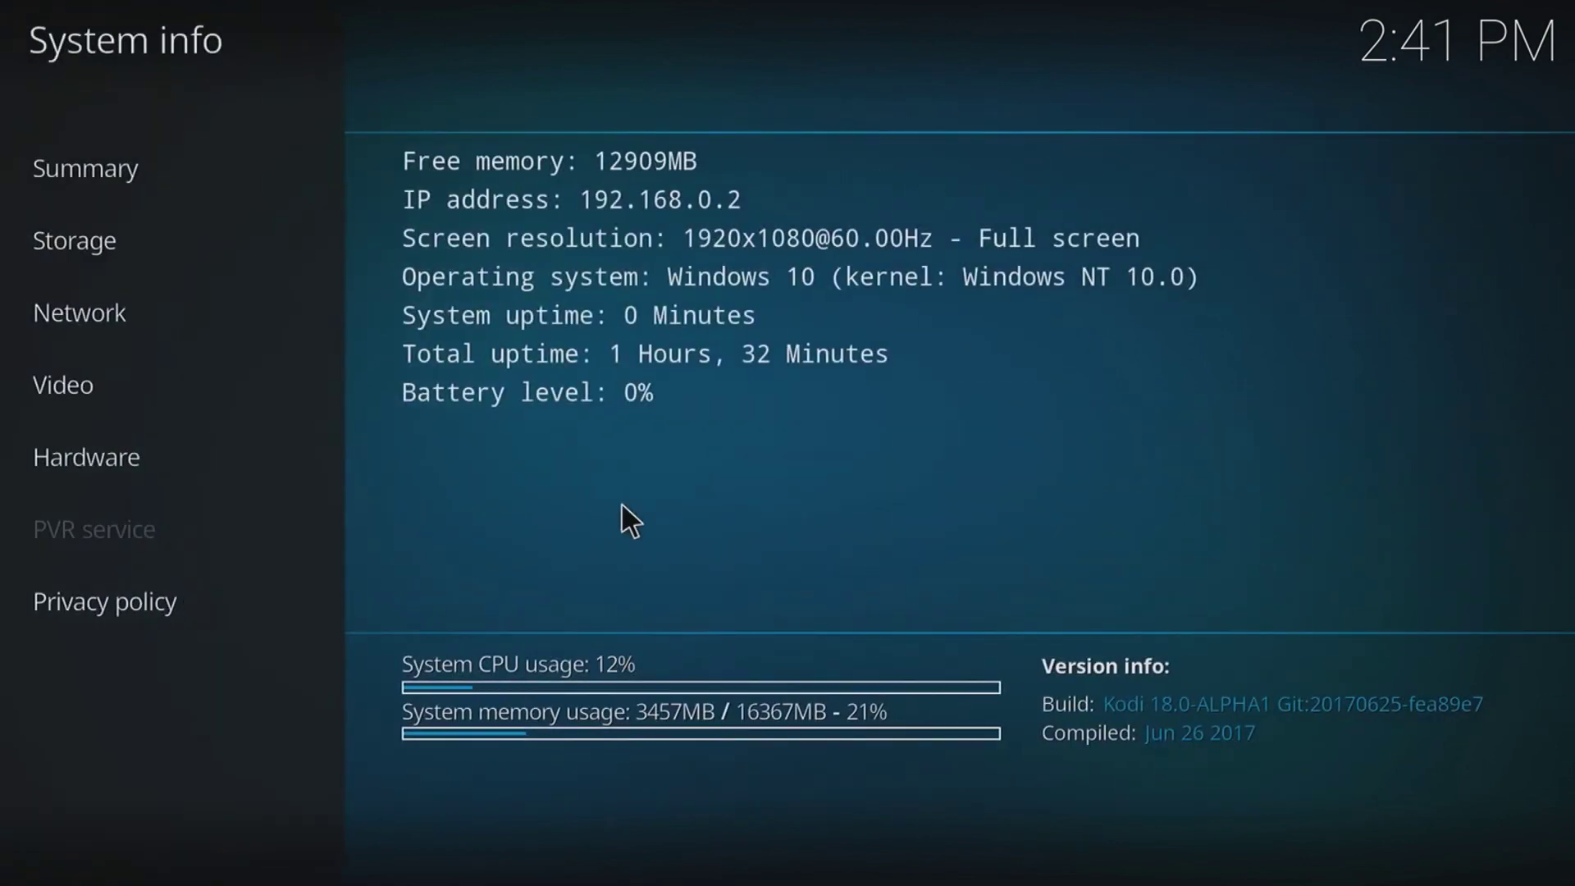